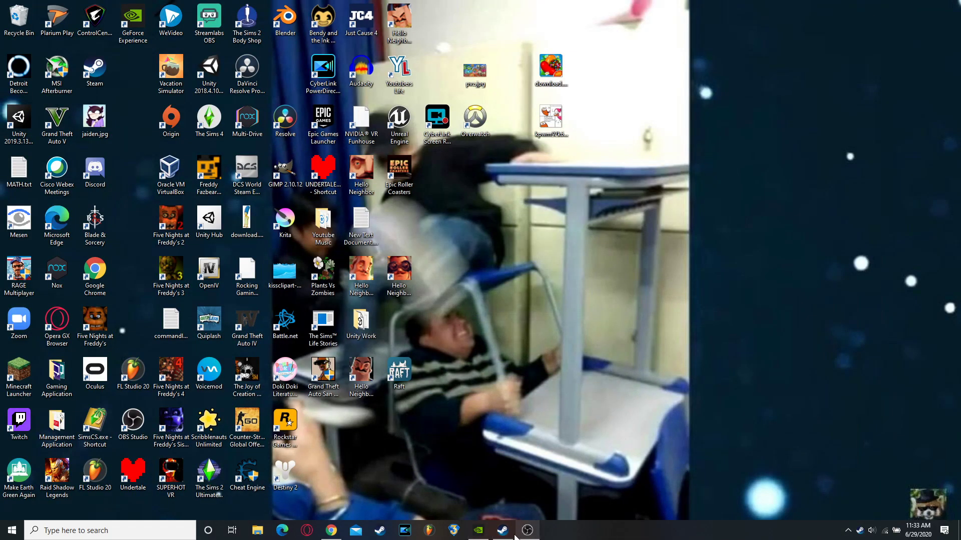
# Restore Steam to the Detroit: Become Human library page showing 34 hours played.
pyautogui.click(503, 532)
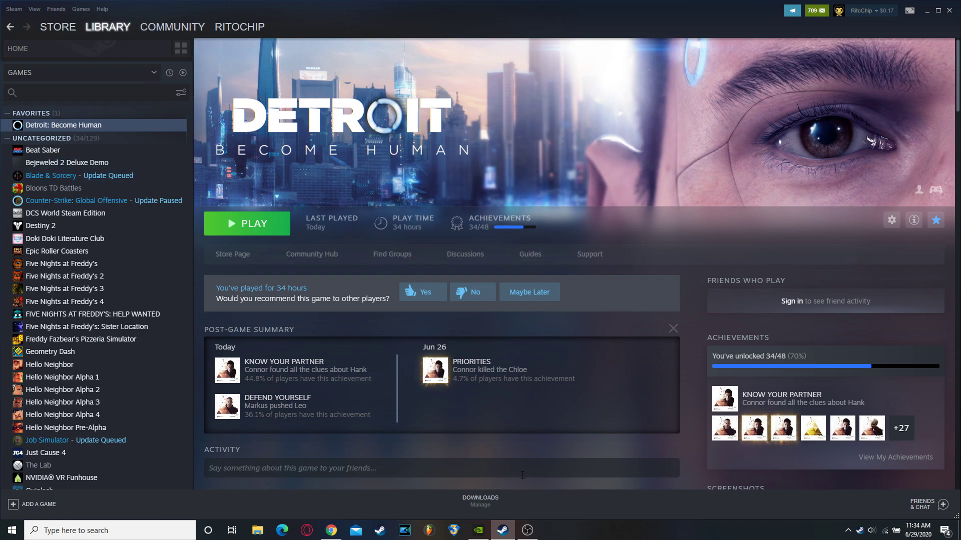
# Expand the details of the installed Game Ready Driver 446.14 in GeForce Experience.
pyautogui.click(479, 532)
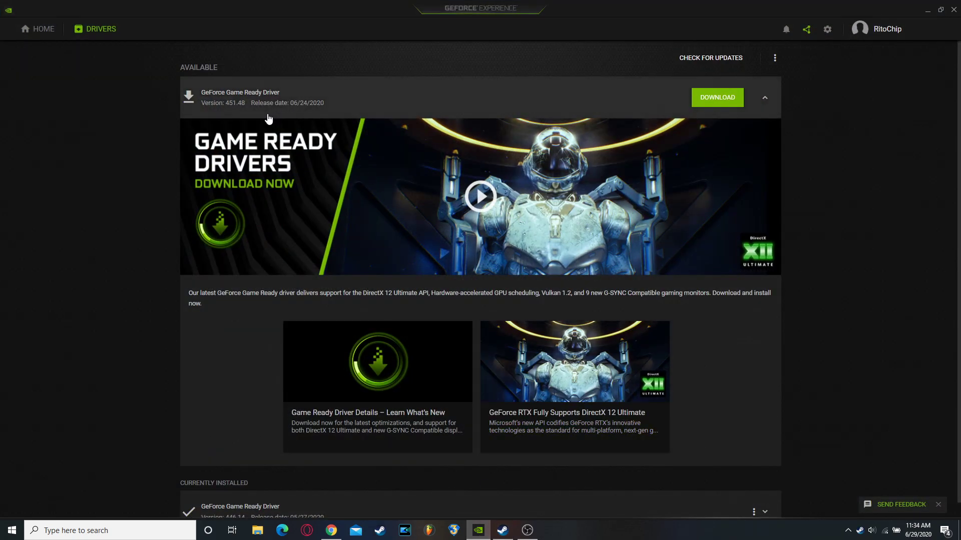
pyautogui.scroll(-1, 298, 241)
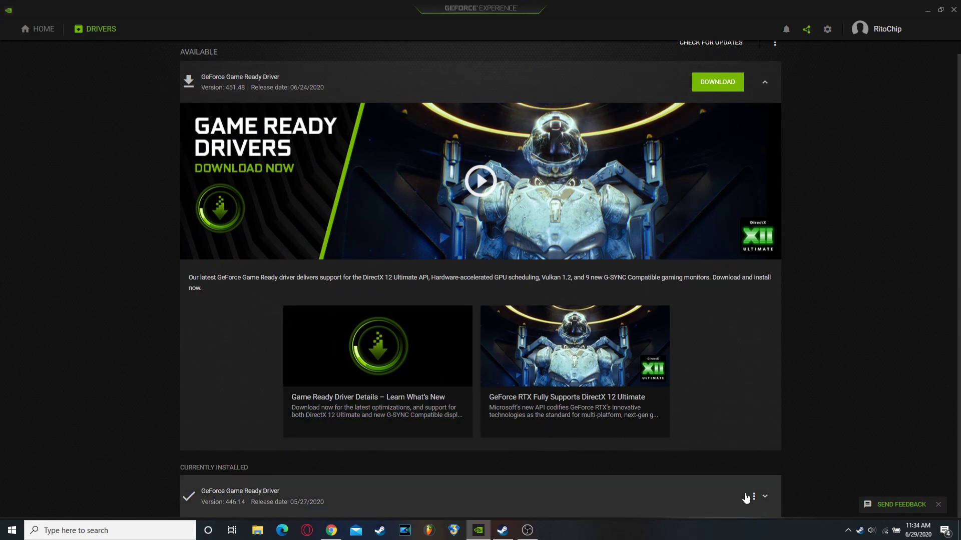
pyautogui.click(764, 497)
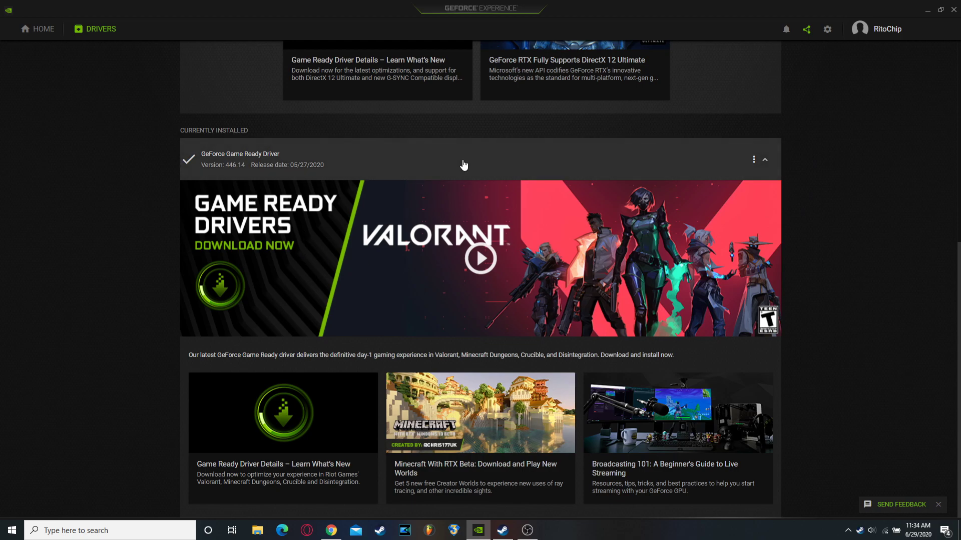
# Search Chrome for 'nvidia graphics driver' and open the Download Drivers | NVIDIA result.
pyautogui.click(332, 530)
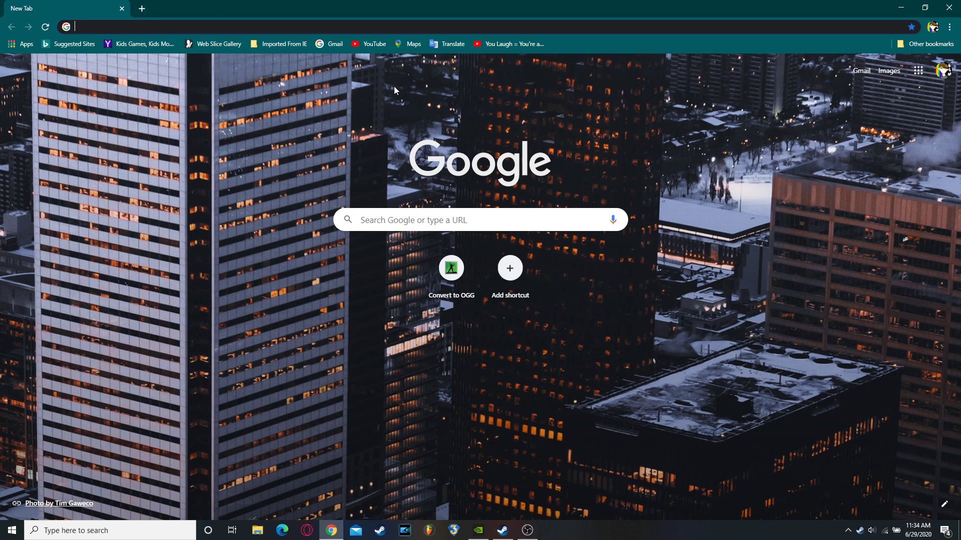
pyautogui.write('nvidia')
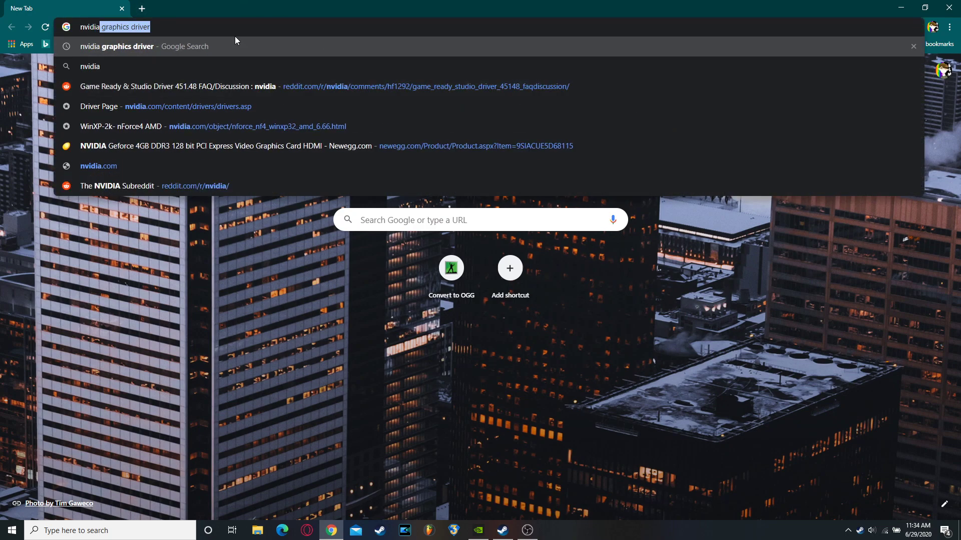
pyautogui.press('Return')
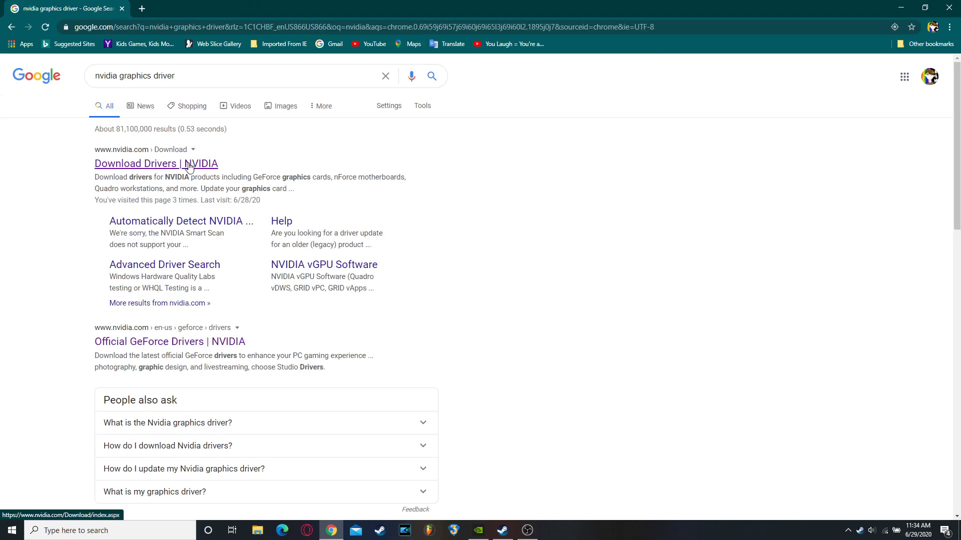
pyautogui.click(189, 167)
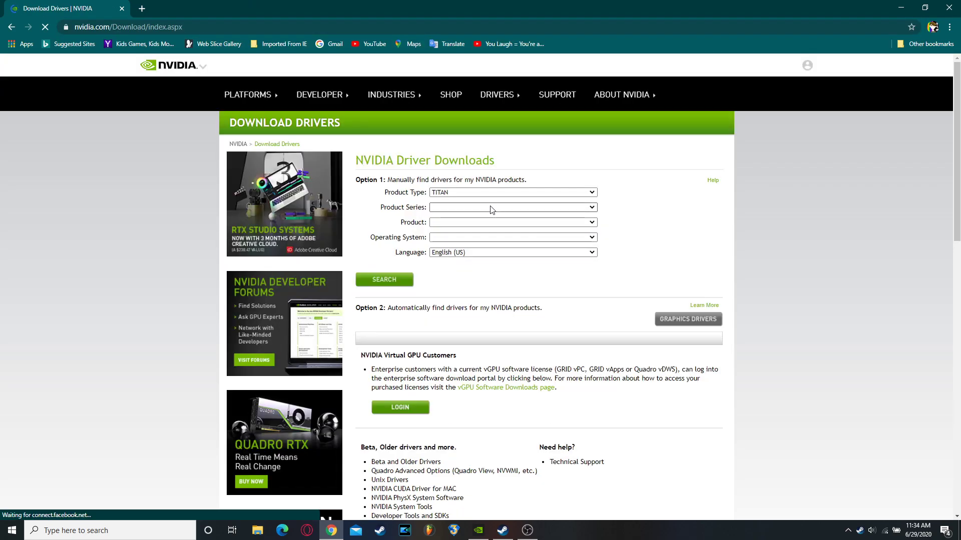
# Go from the NVIDIA Driver Downloads page to the nvidia.com homepage.
pyautogui.scroll(-1, 517, 340)
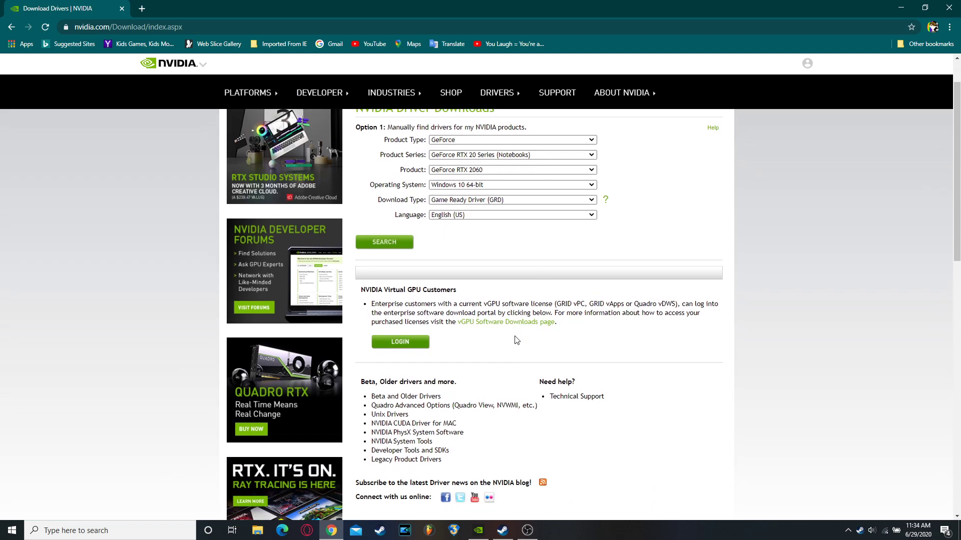
pyautogui.scroll(1, 559, 285)
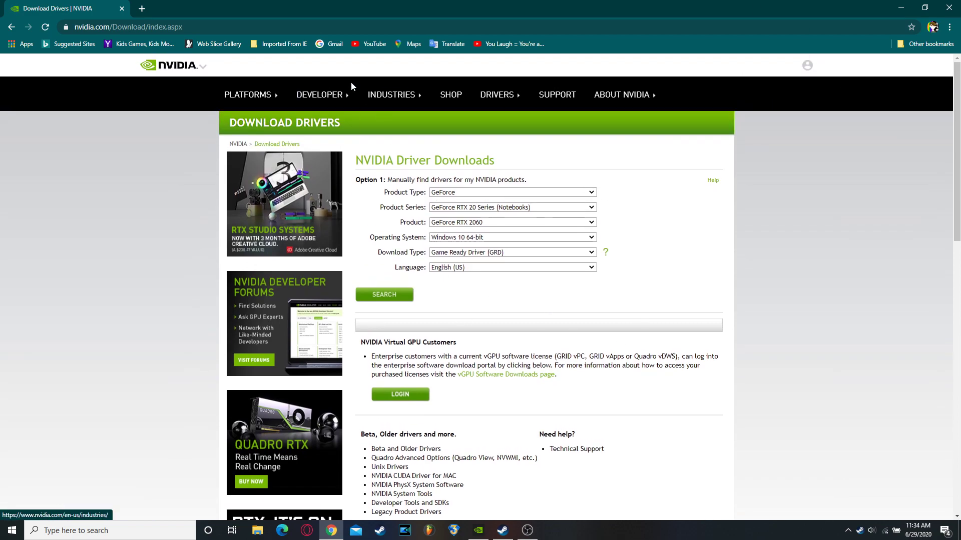
pyautogui.click(186, 67)
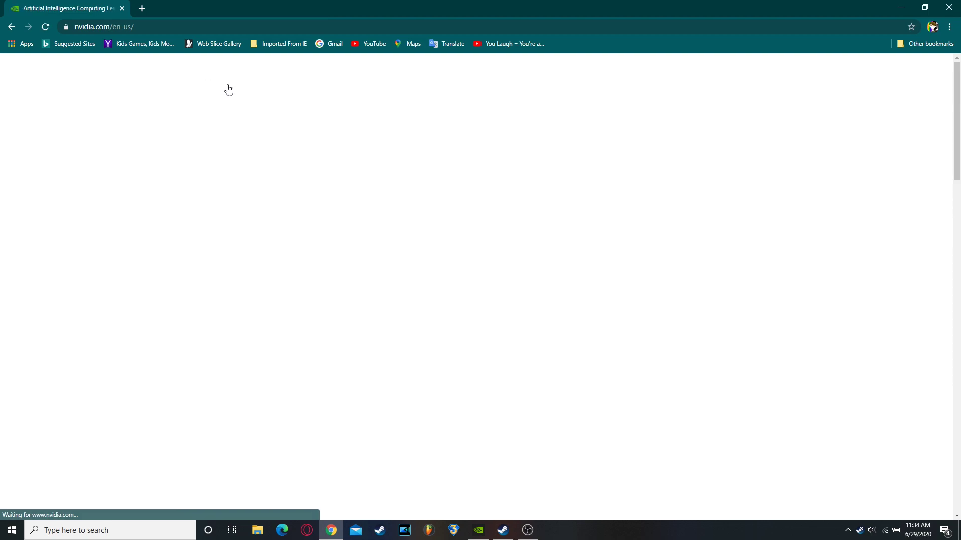
pyautogui.moveTo(228, 90)
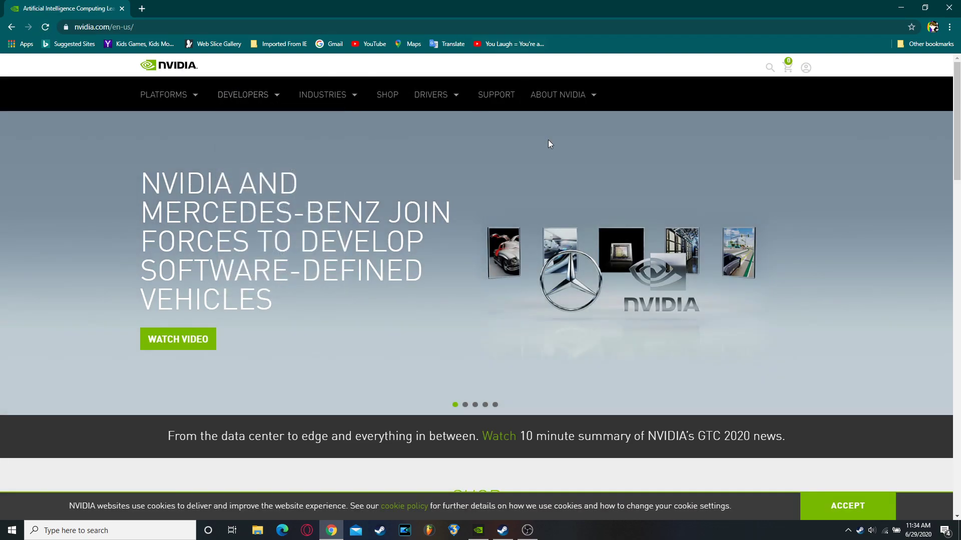
# Open NVIDIA's GeForce Drivers page from the Drivers menu.
pyautogui.moveTo(444, 96)
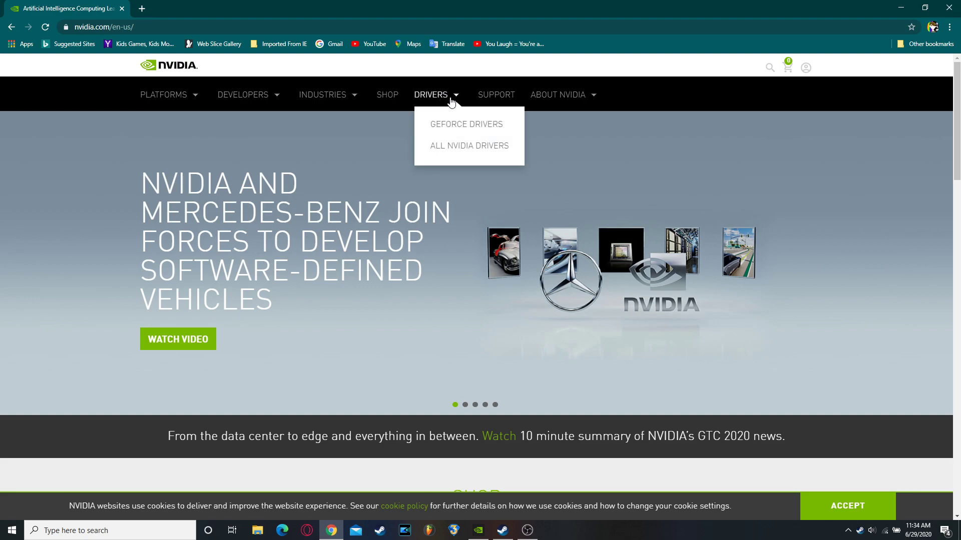
pyautogui.click(484, 129)
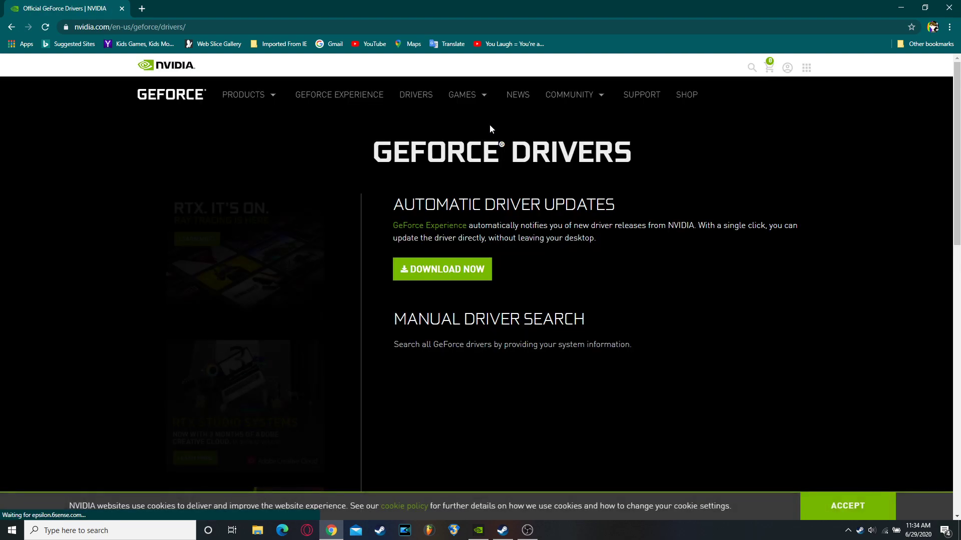
pyautogui.scroll(-3, 584, 224)
pyautogui.scroll(3, 584, 230)
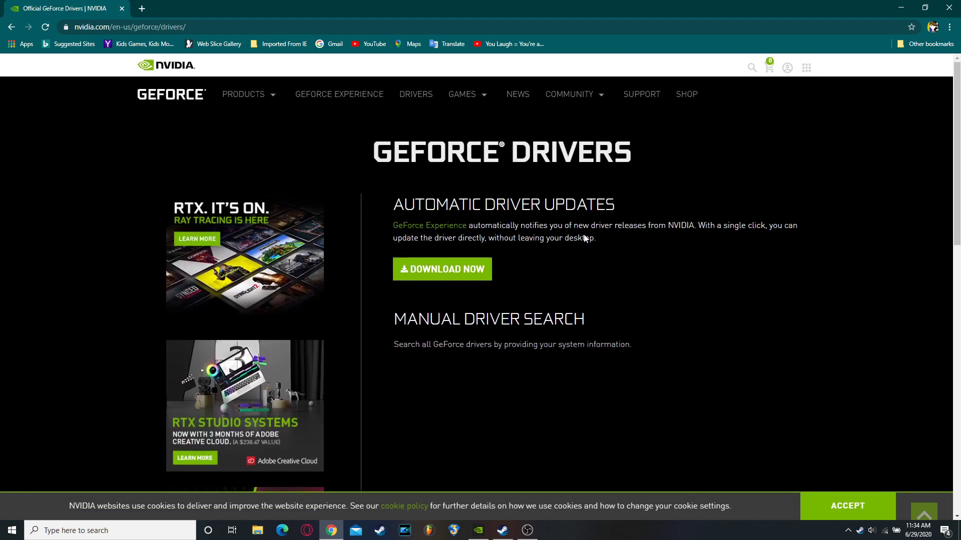
pyautogui.scroll(-3, 580, 272)
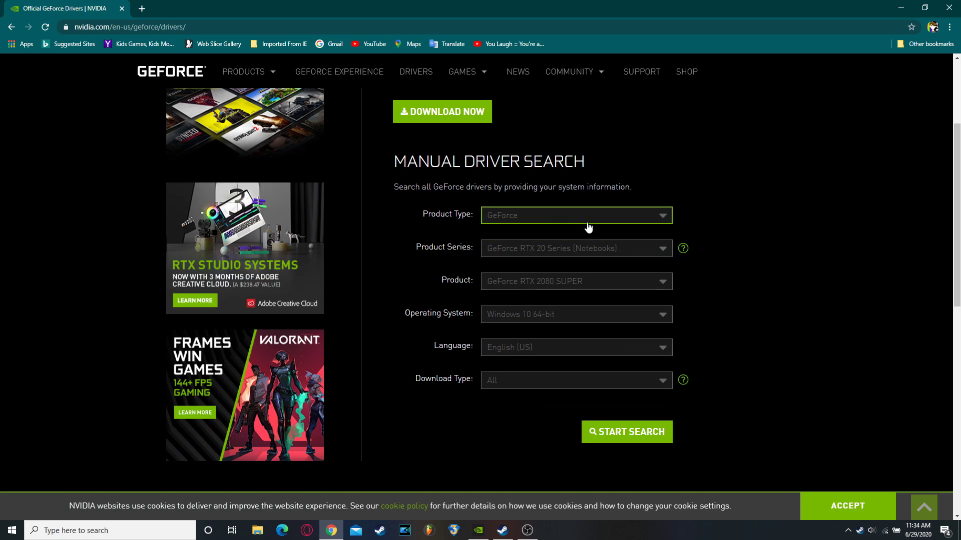
# Set the product to GeForce, RTX 20 Series (Notebooks), GeForce RTX 2060.
pyautogui.click(558, 215)
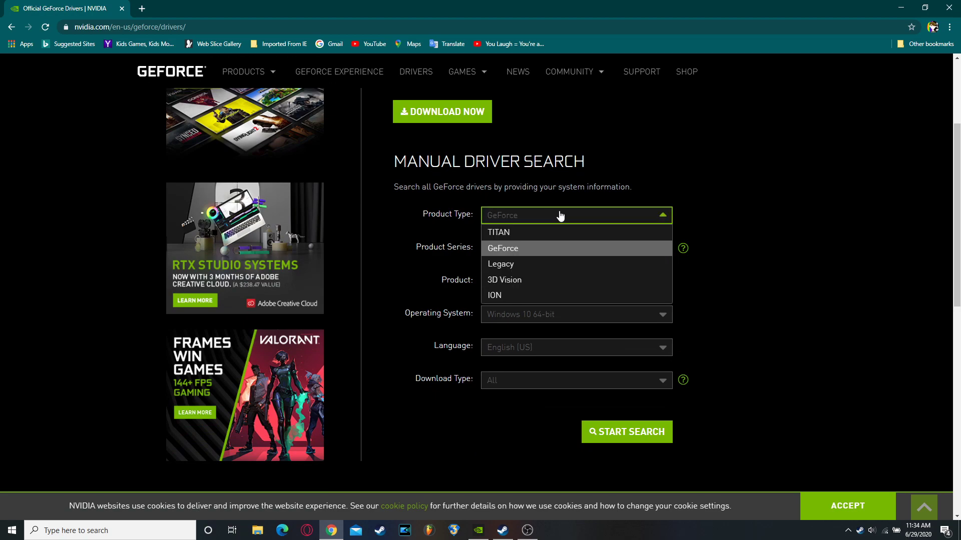
pyautogui.click(562, 218)
pyautogui.click(571, 249)
pyautogui.click(578, 250)
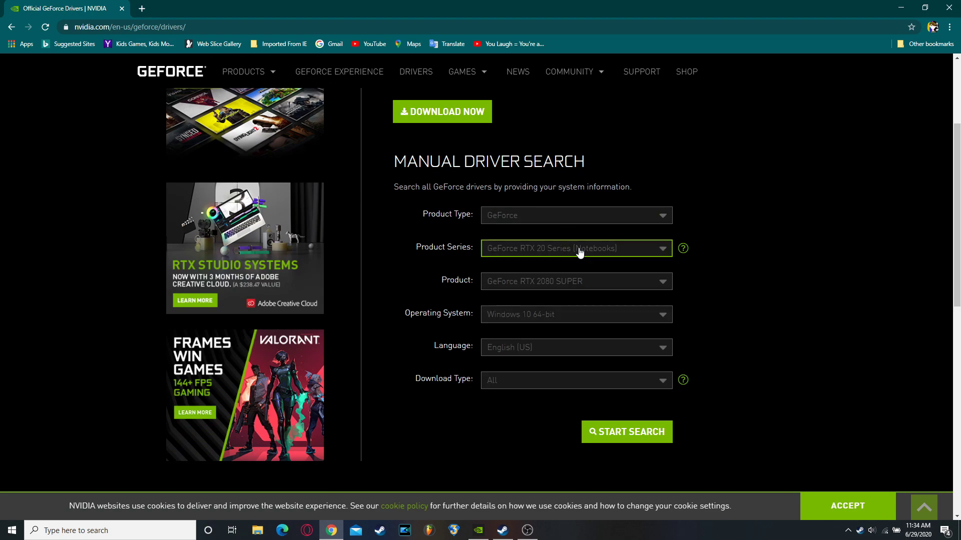
pyautogui.click(574, 282)
pyautogui.click(564, 361)
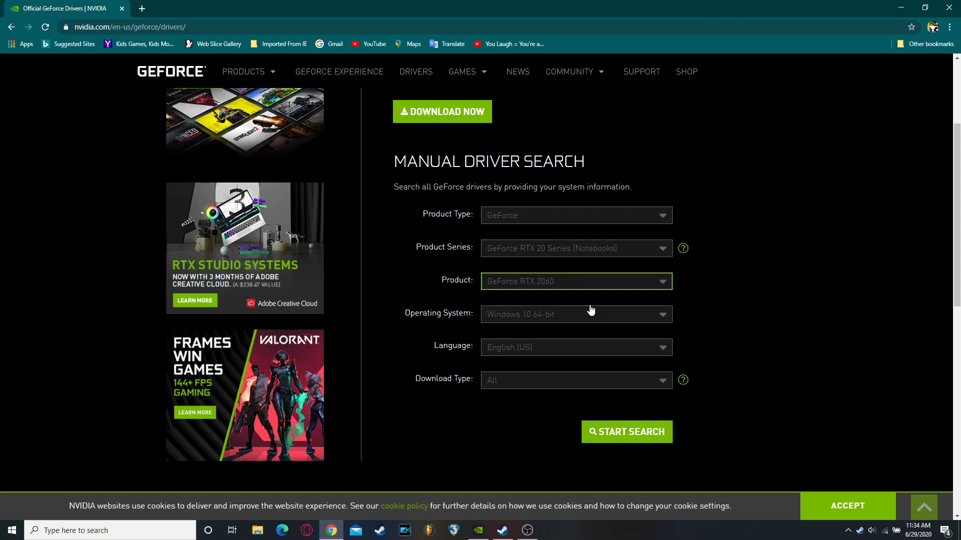
# Set the download type to Game Ready Driver and start the driver search.
pyautogui.scroll(-3, 555, 331)
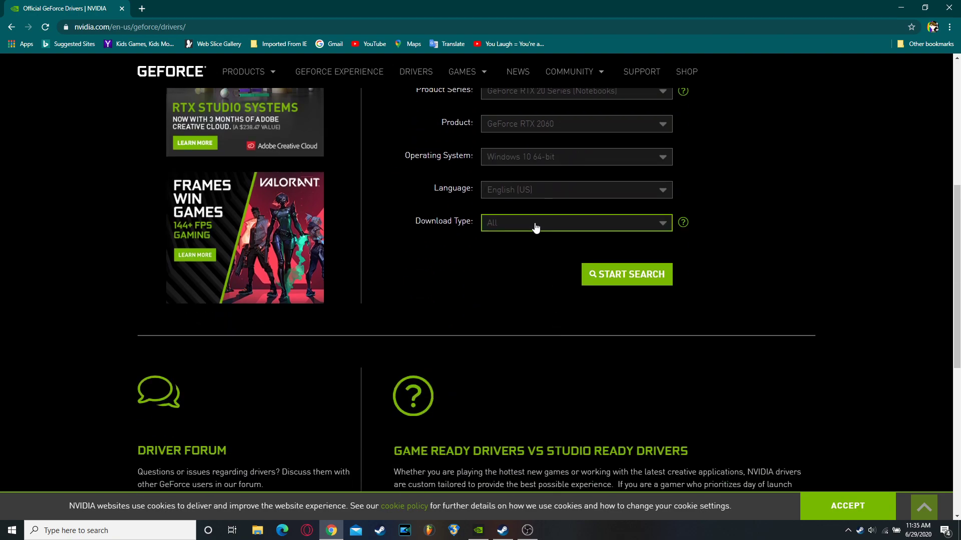
pyautogui.click(536, 223)
pyautogui.click(491, 256)
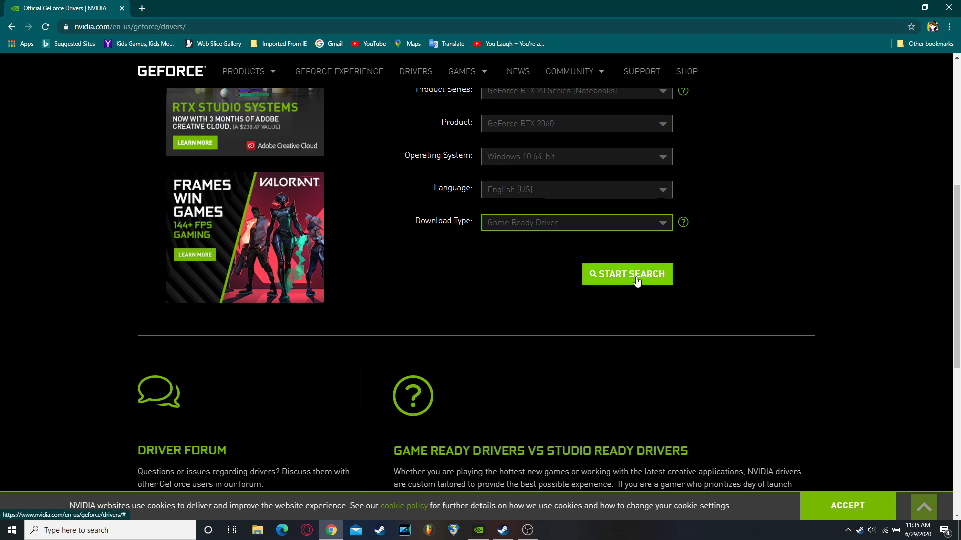
pyautogui.scroll(2, 607, 245)
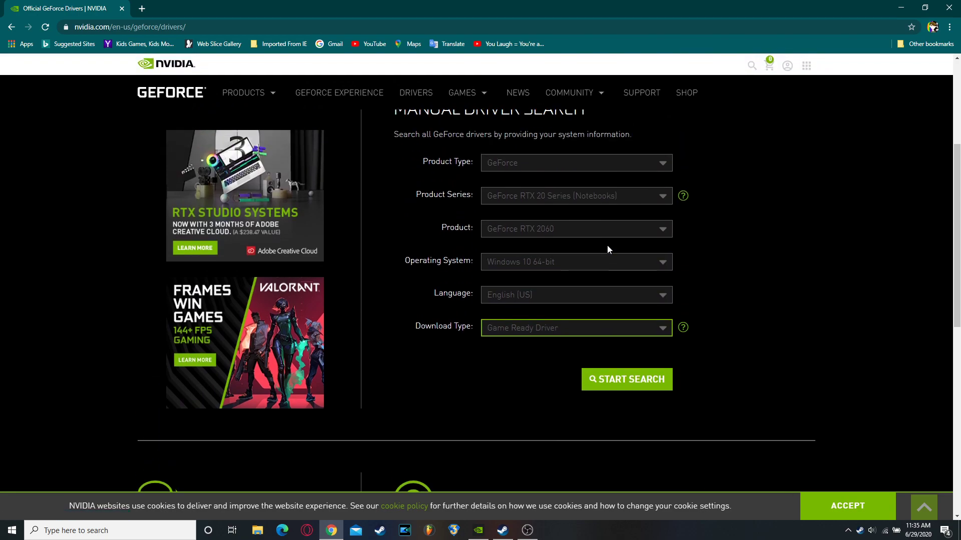
pyautogui.click(613, 380)
# Review the Game Ready driver results against the installed version in GeForce Experience.
pyautogui.scroll(-1, 561, 315)
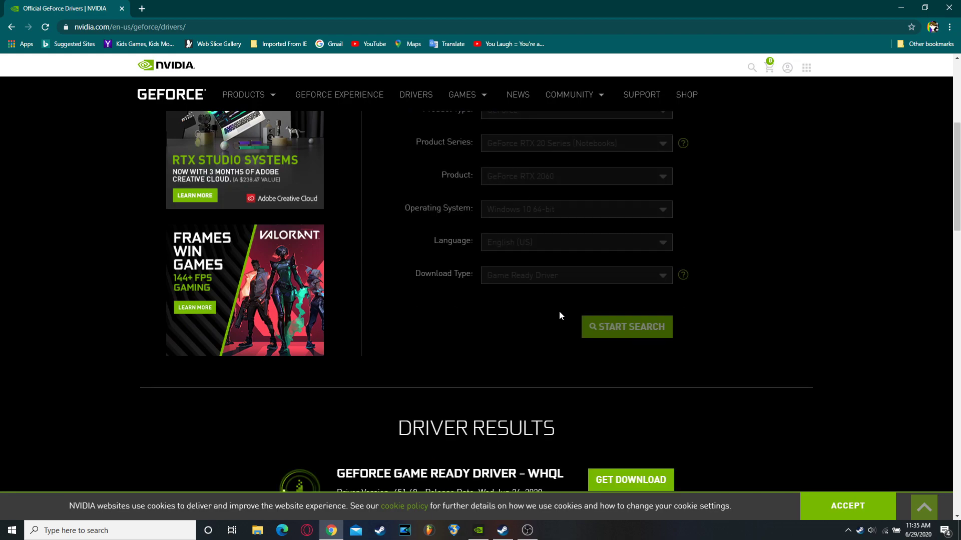
pyautogui.scroll(-1, 559, 315)
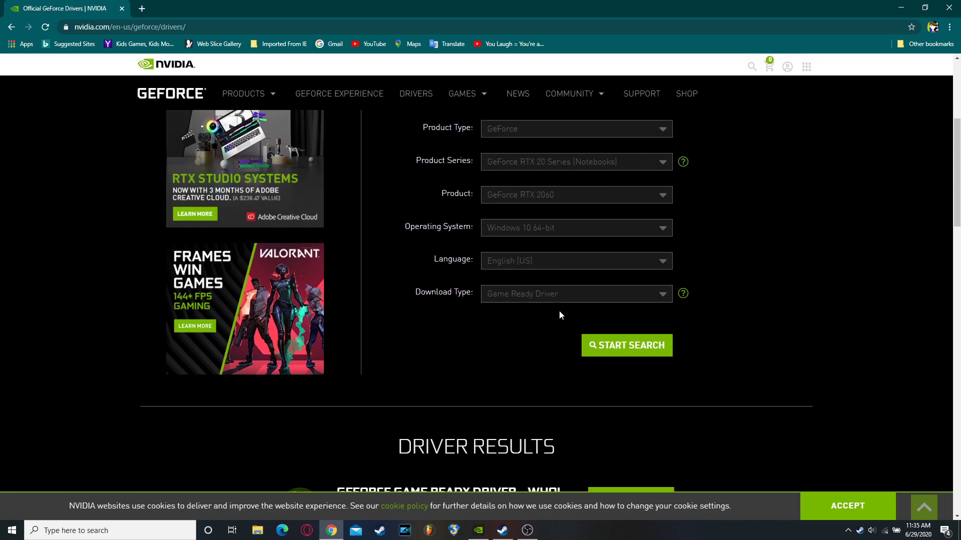
pyautogui.scroll(-4, 561, 313)
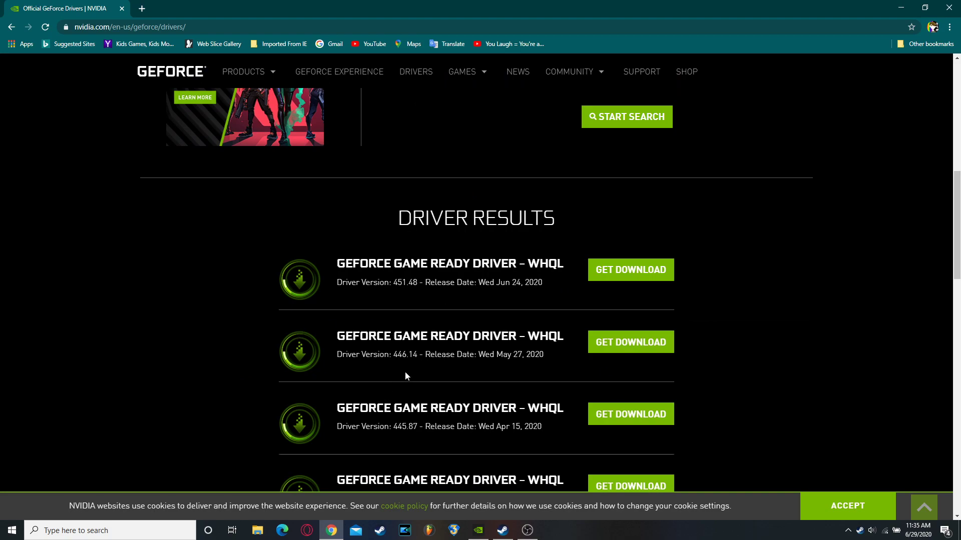
pyautogui.click(479, 530)
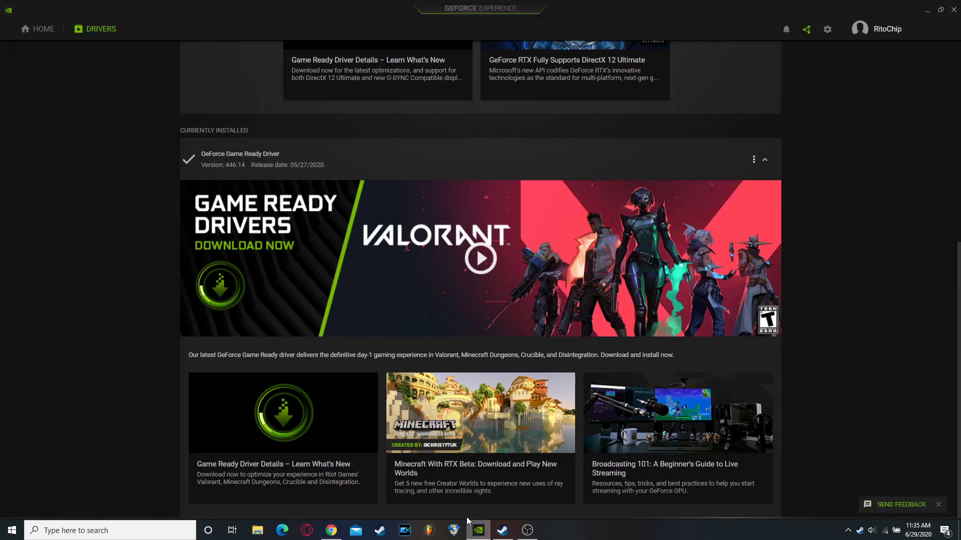
pyautogui.click(331, 530)
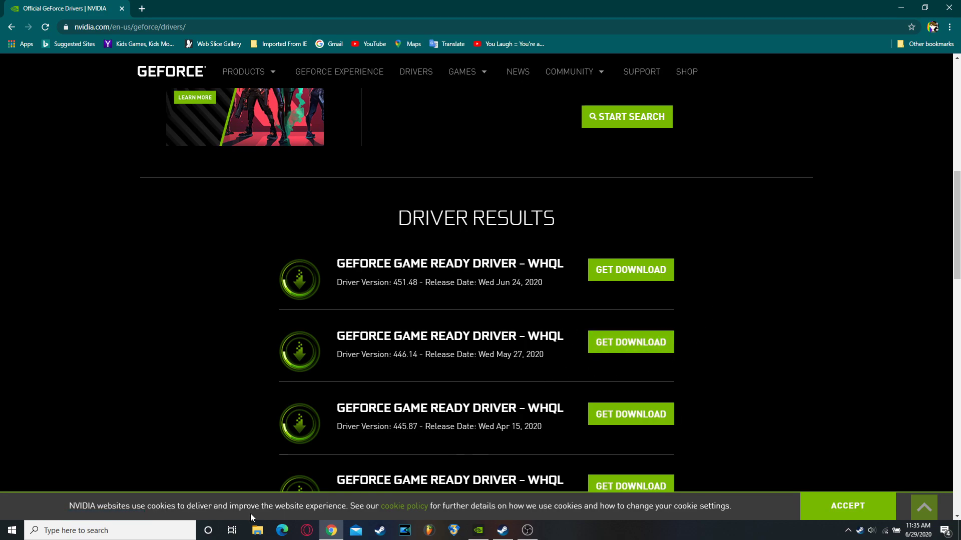
# Run the 446.14 notebook driver installer from Downloads and accept the default extraction folder.
pyautogui.click(259, 531)
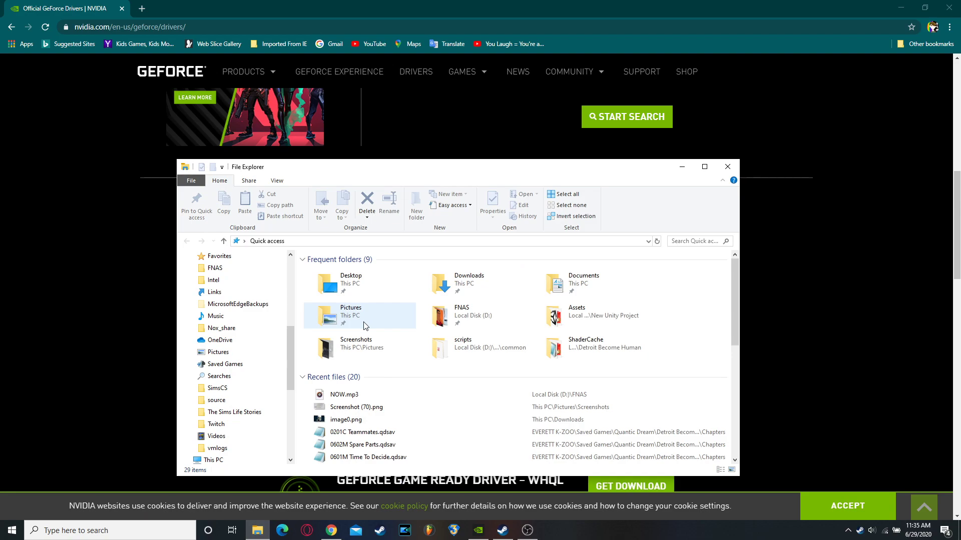
pyautogui.scroll(-1, 274, 297)
pyautogui.click(230, 304)
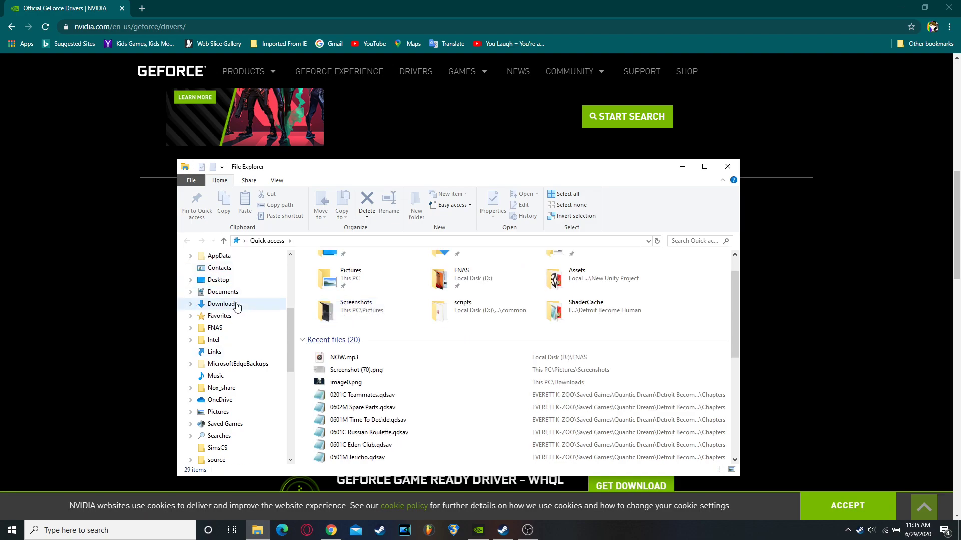
pyautogui.click(364, 288)
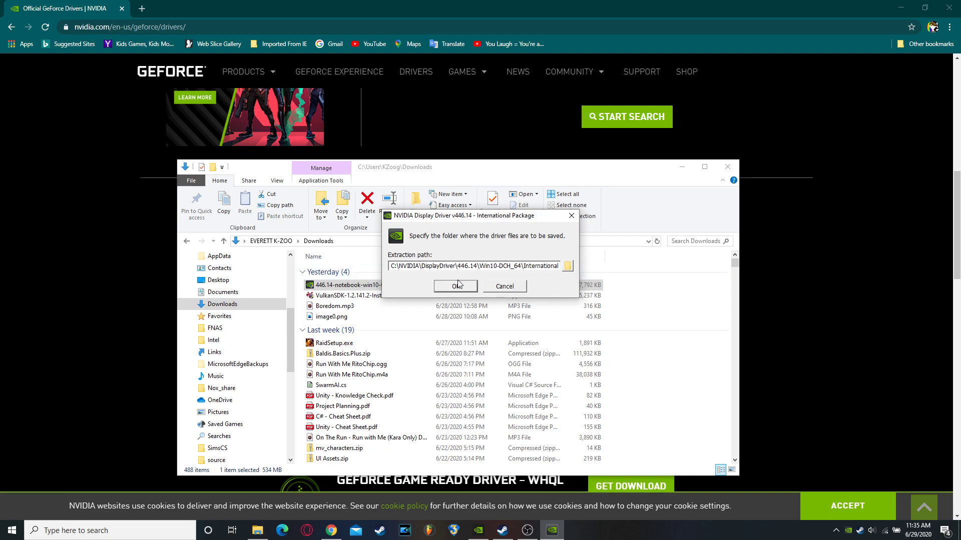
pyautogui.click(455, 287)
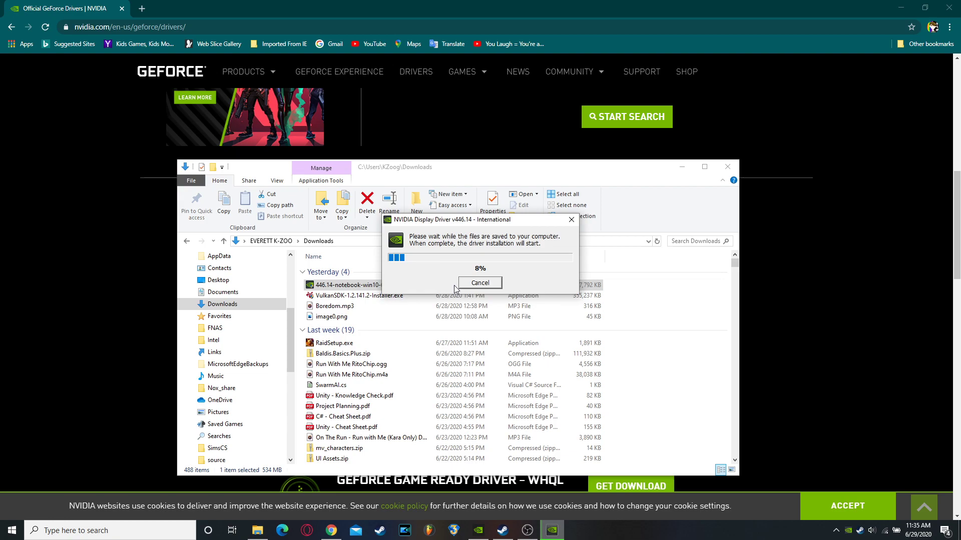
pyautogui.click(473, 286)
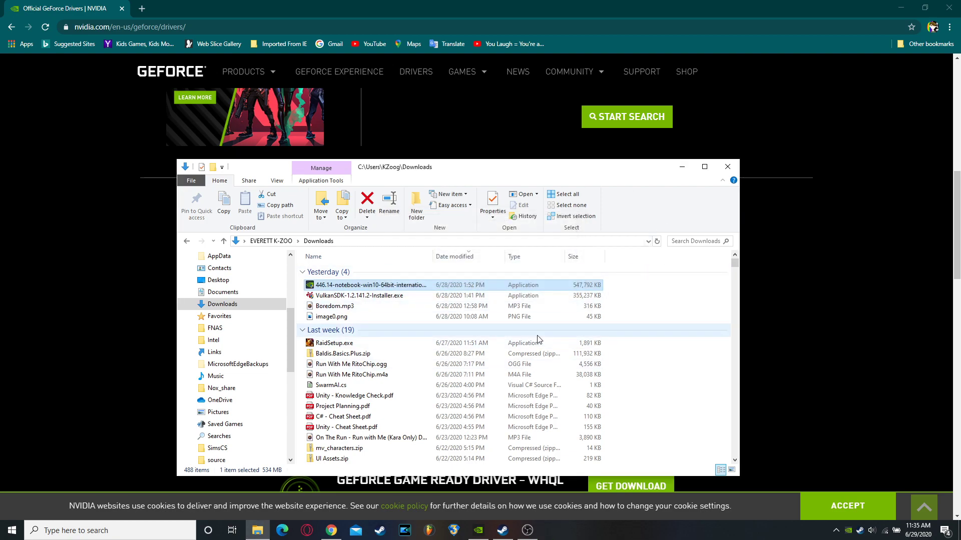
# Minimize File Explorer, Chrome and GeForce Experience to bring Steam's Detroit: Become Human page forward.
pyautogui.click(681, 167)
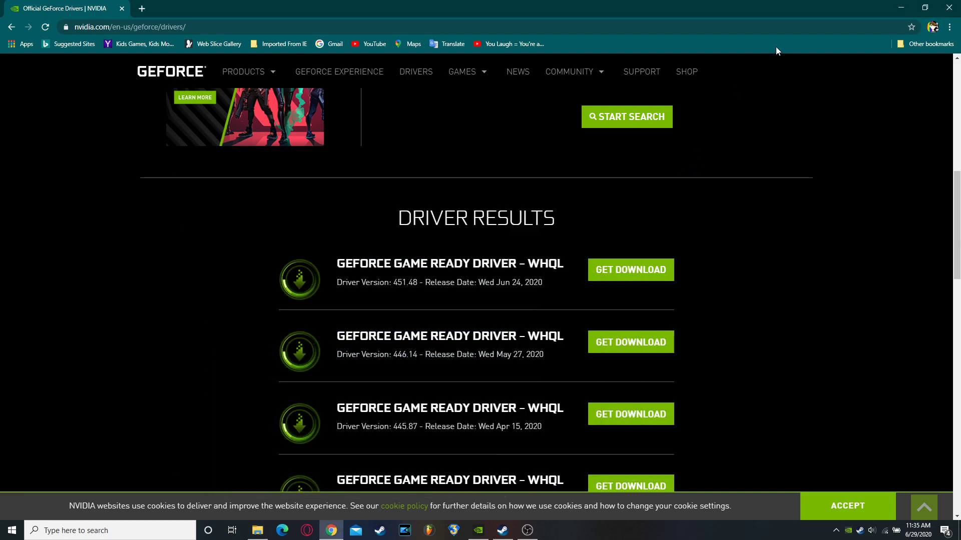
pyautogui.click(900, 6)
pyautogui.click(927, 9)
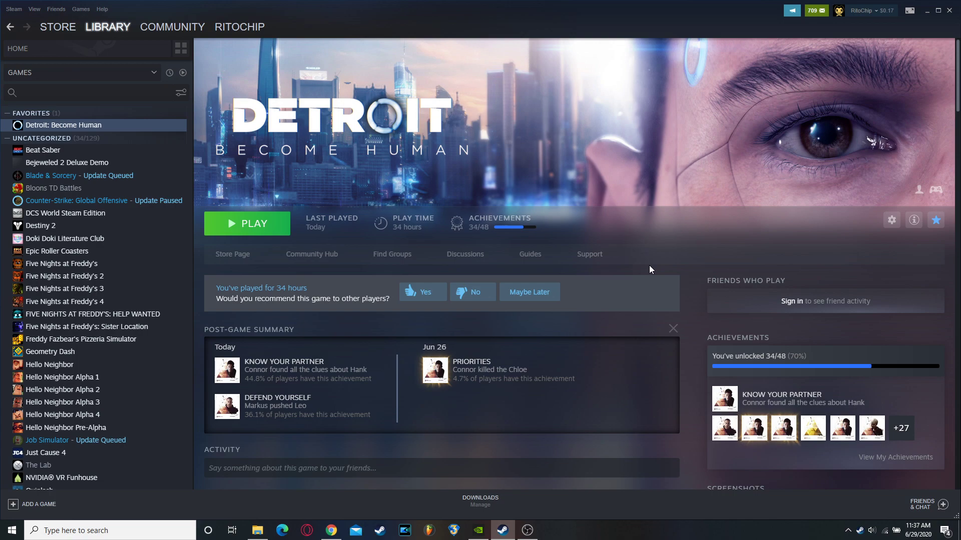
# Read the 19 comments in the Community thread 'Game is crashing during playthough.'.
pyautogui.click(168, 27)
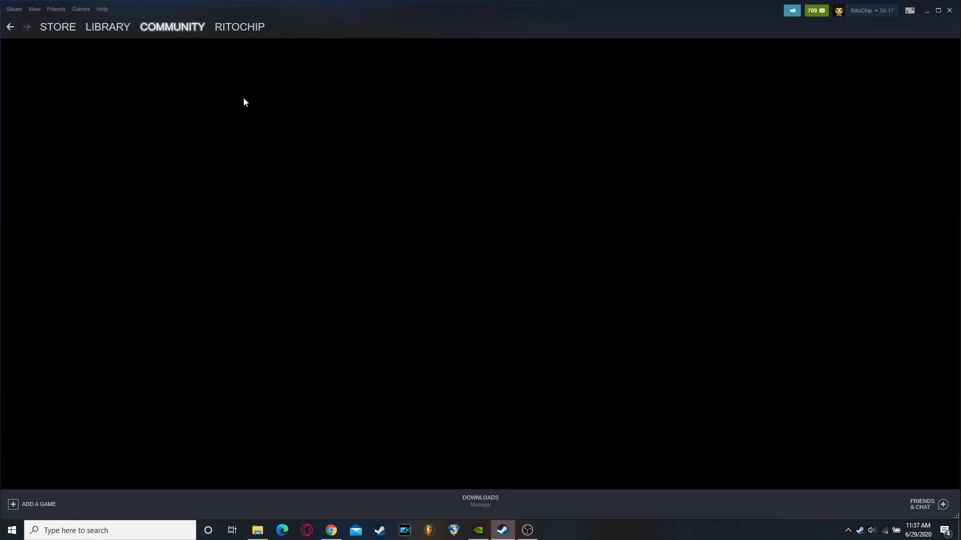
pyautogui.scroll(-4, 398, 308)
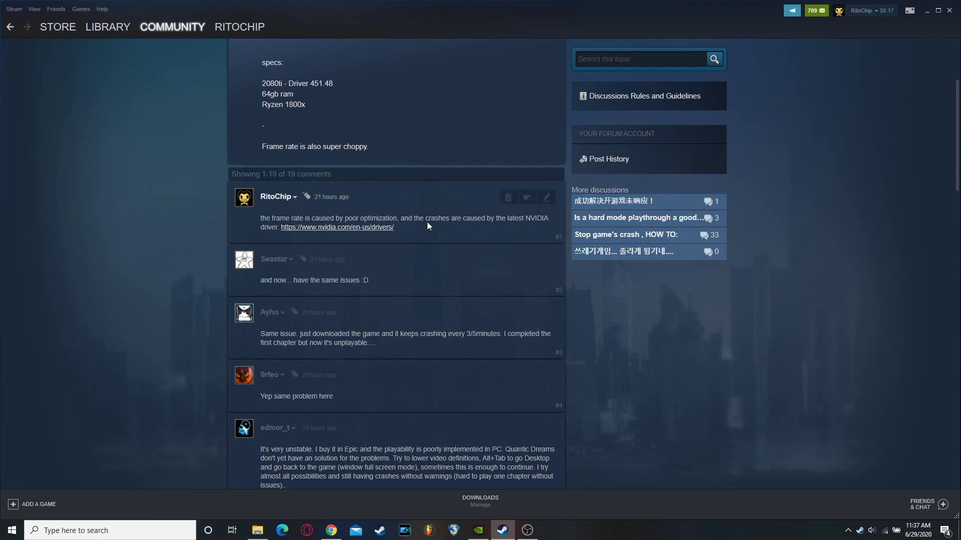
pyautogui.scroll(-8, 465, 262)
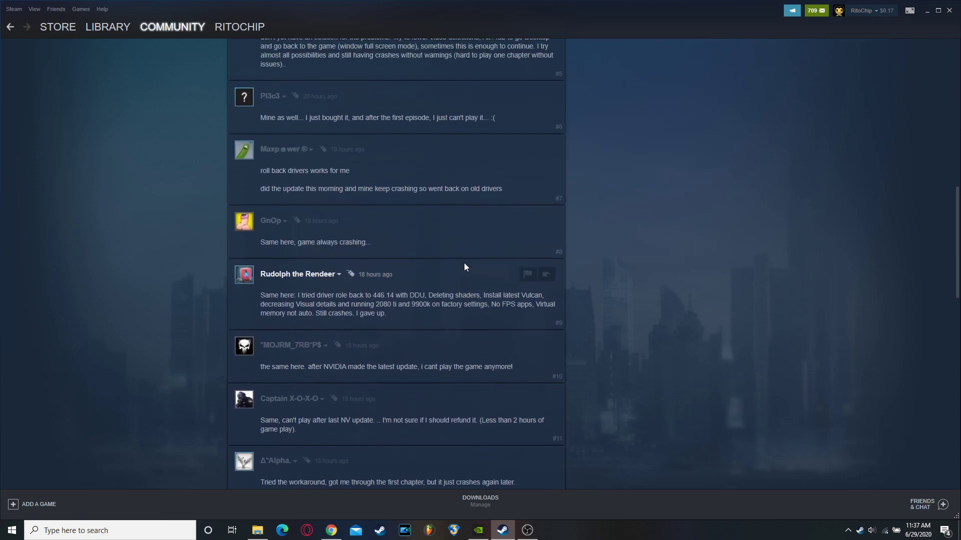
pyautogui.scroll(-8, 463, 262)
pyautogui.scroll(6, 456, 293)
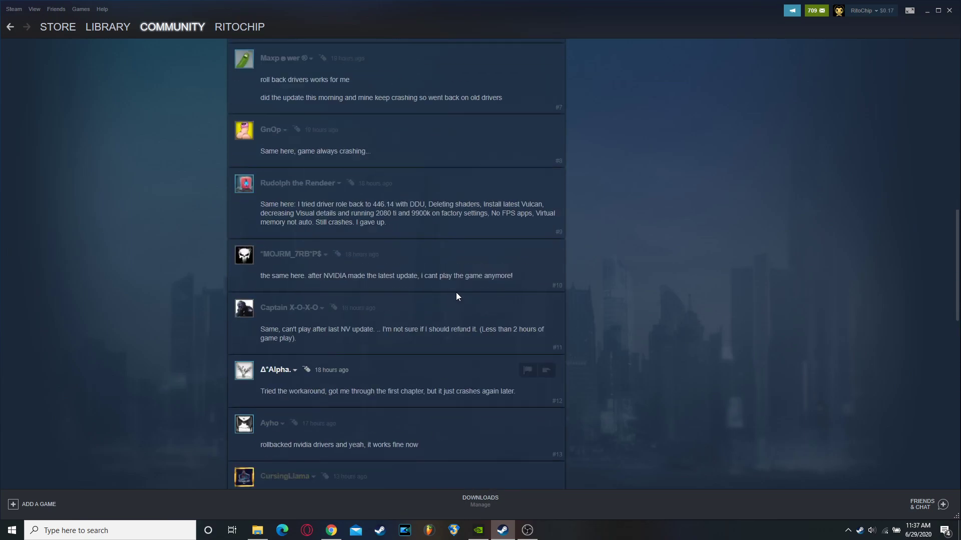
pyautogui.scroll(10, 378, 311)
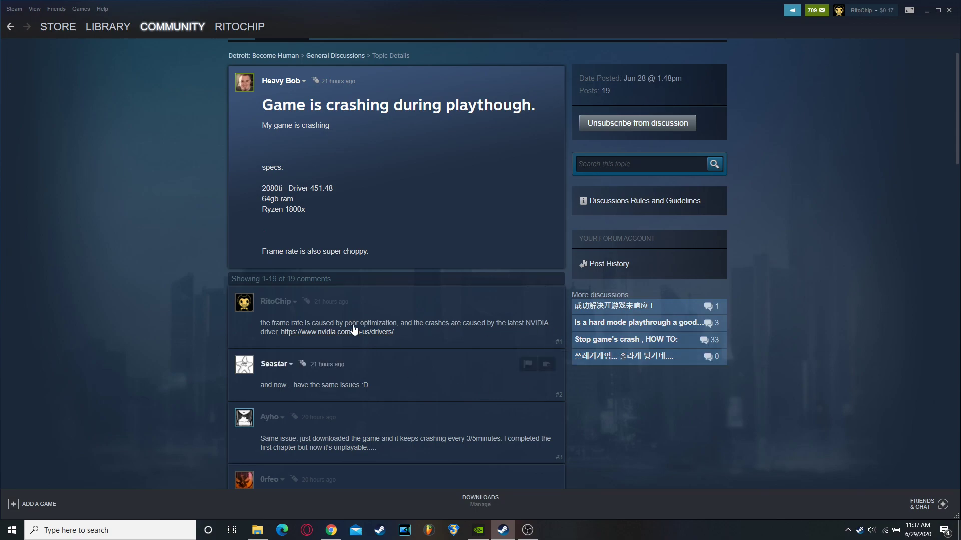
pyautogui.scroll(-1, 356, 299)
pyautogui.scroll(-3, 355, 299)
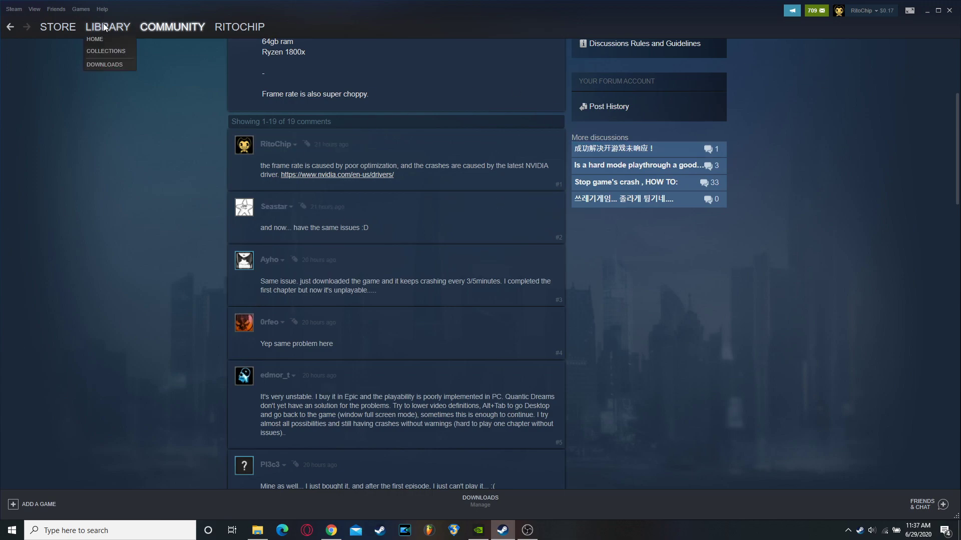
pyautogui.scroll(1, 241, 206)
pyautogui.scroll(4, 241, 207)
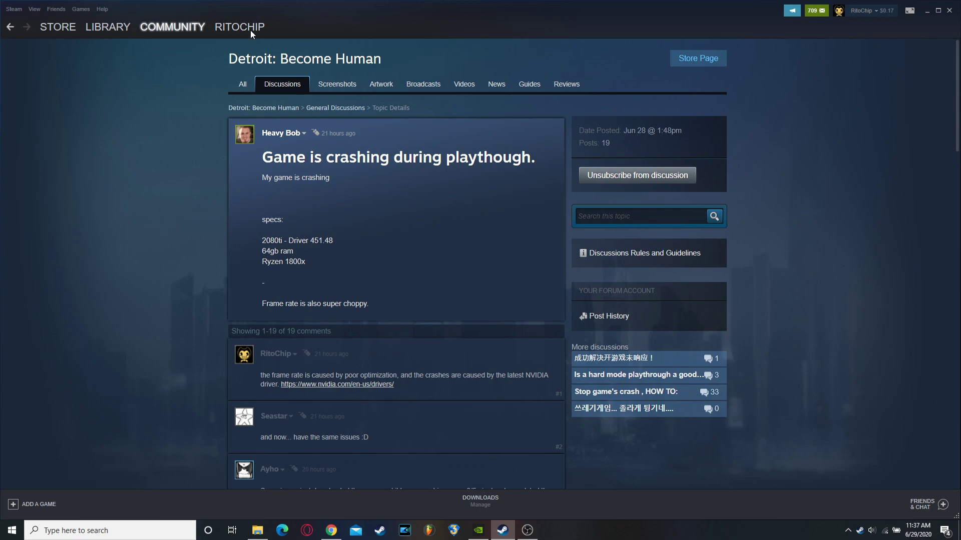
# Browse the first page of Detroit: Become Human discussion topics from the All and Discussions tabs.
pyautogui.click(244, 85)
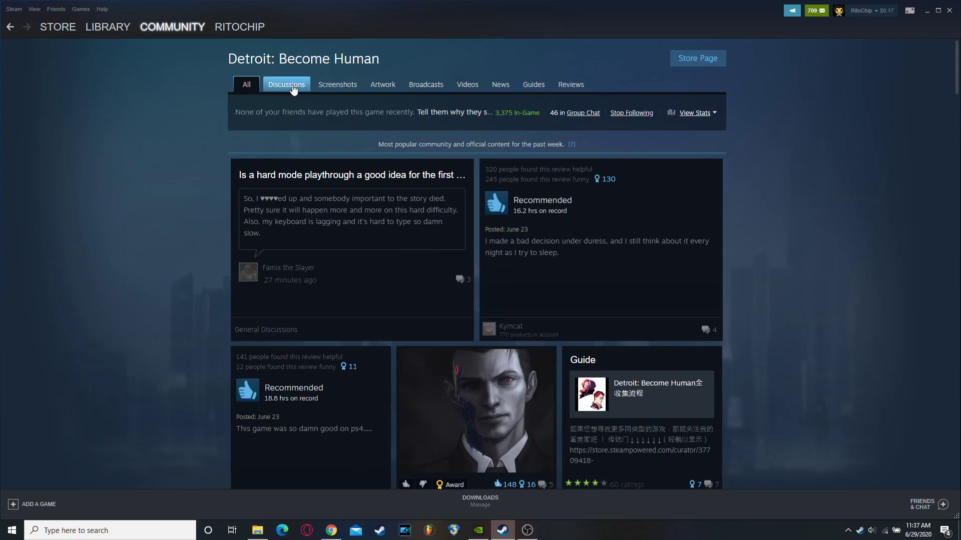
pyautogui.click(280, 86)
pyautogui.moveTo(370, 213)
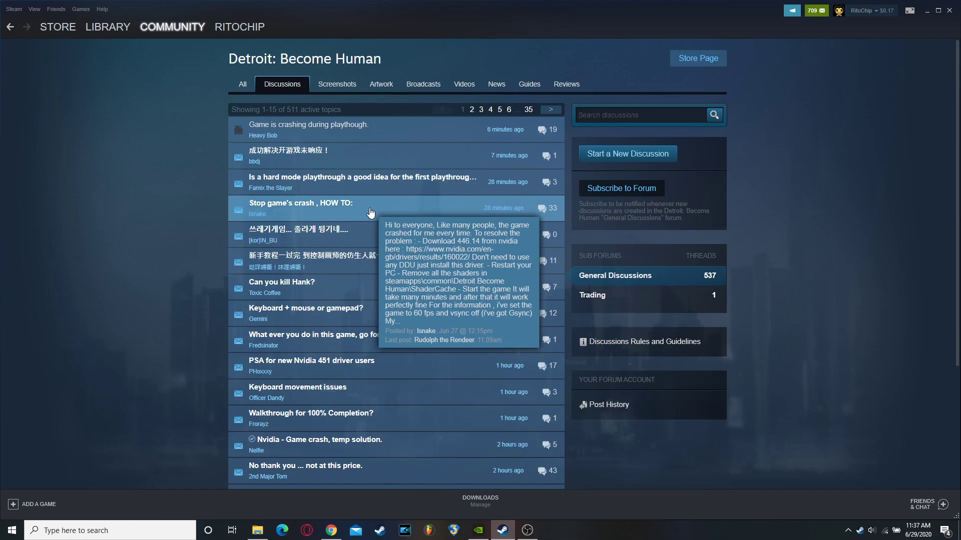
pyautogui.moveTo(400, 185)
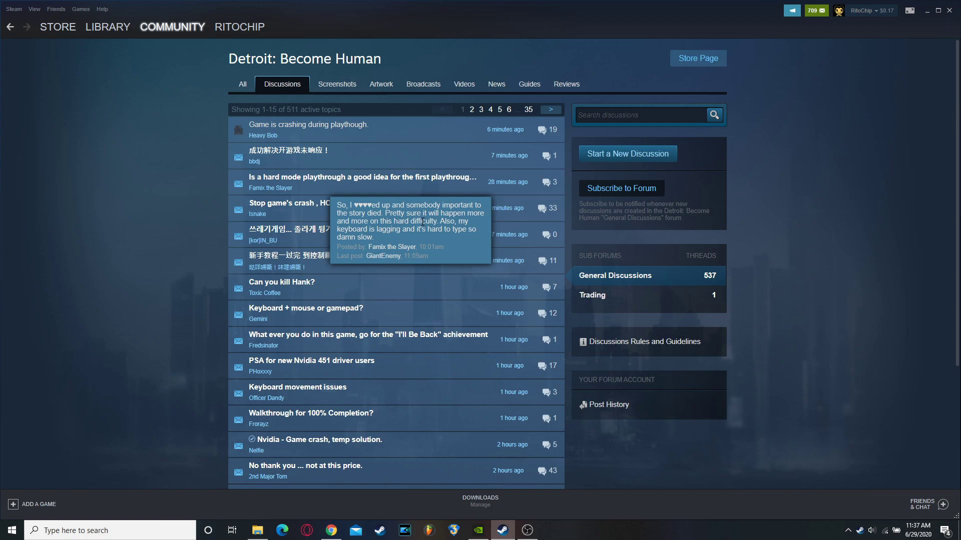
pyautogui.moveTo(341, 205)
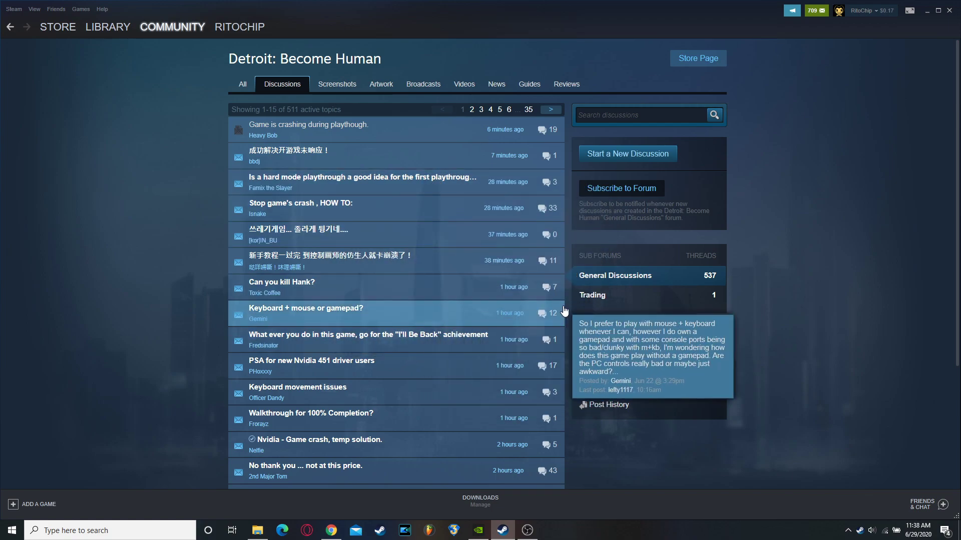
pyautogui.moveTo(536, 354)
pyautogui.scroll(-3, 487, 391)
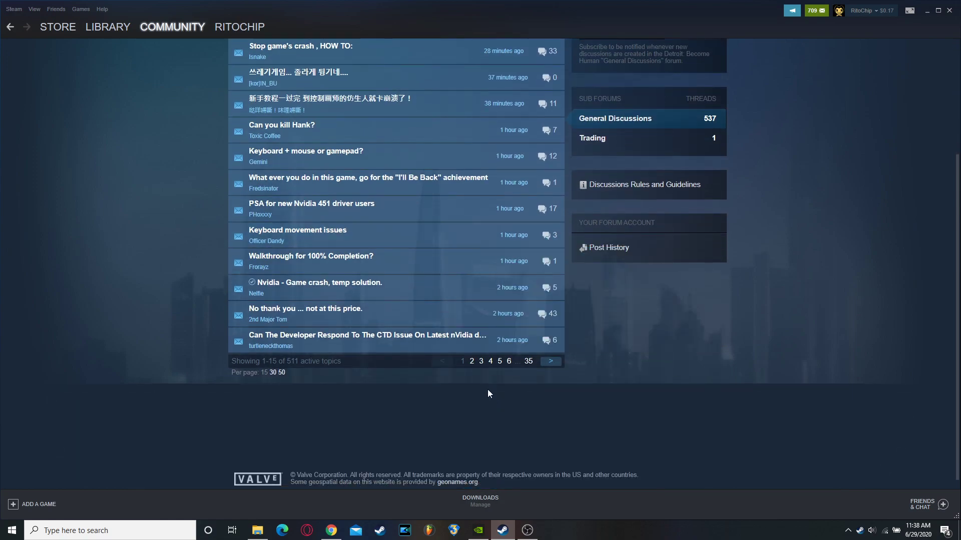
pyautogui.moveTo(485, 374)
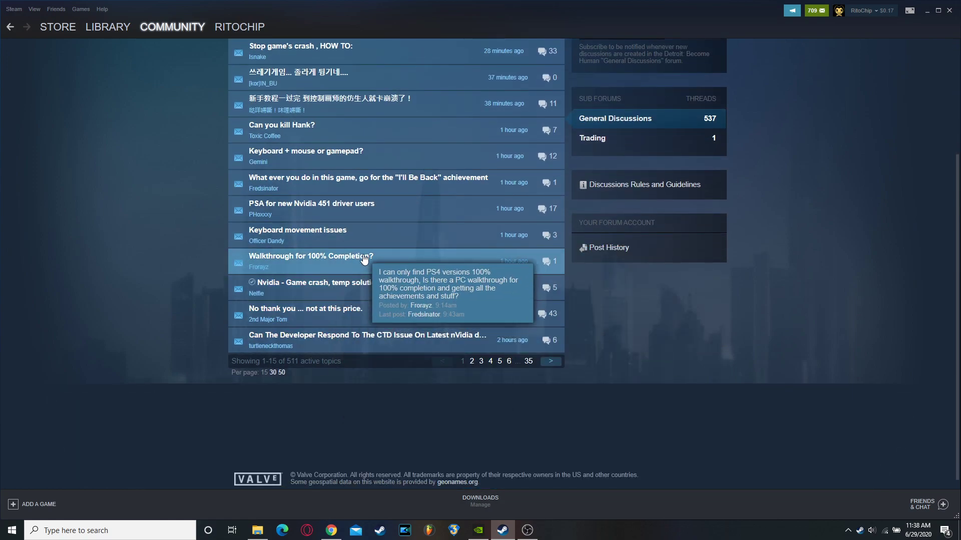
pyautogui.moveTo(407, 219)
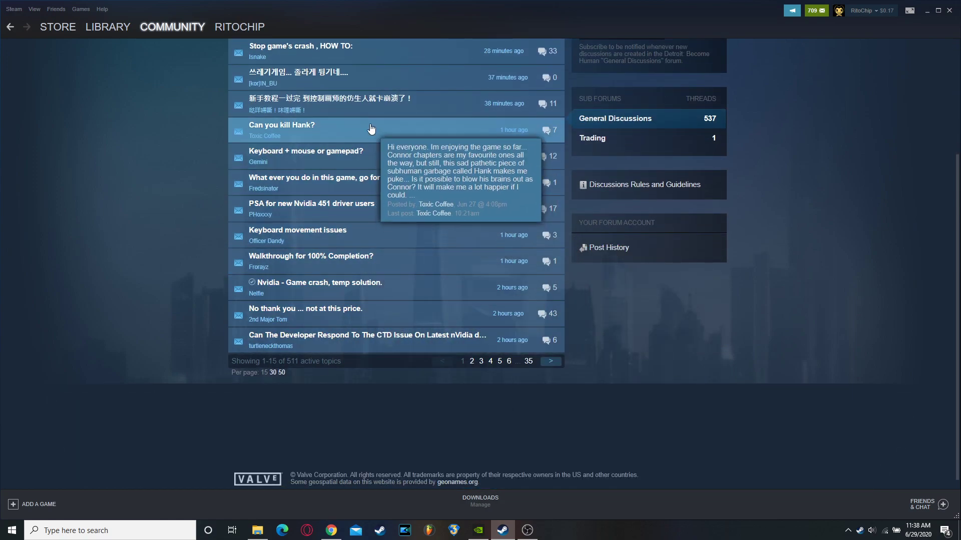
pyautogui.scroll(1, 369, 130)
pyautogui.moveTo(368, 133)
pyautogui.scroll(-2, 471, 345)
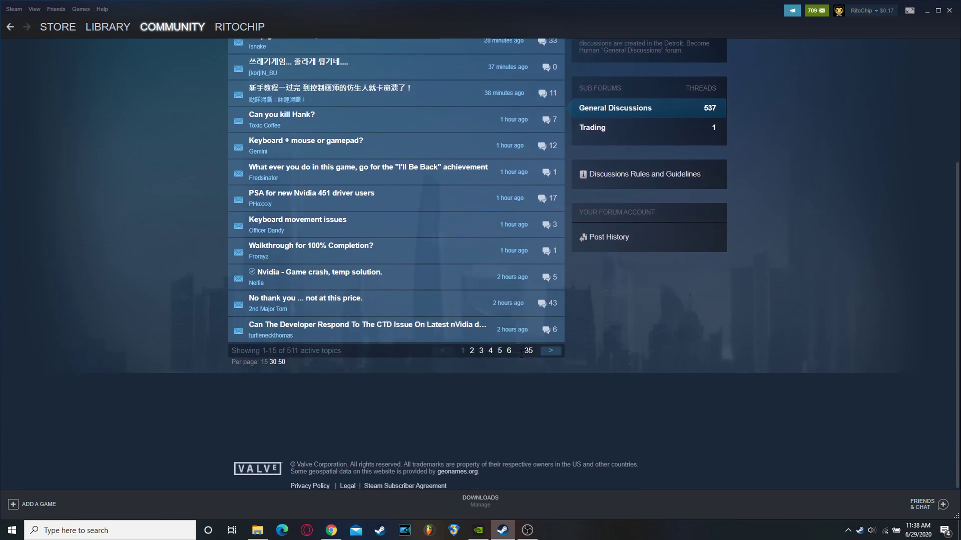
# Browse page 2 of the discussions, topics 16–30 of 511.
pyautogui.click(473, 352)
pyautogui.scroll(2, 440, 320)
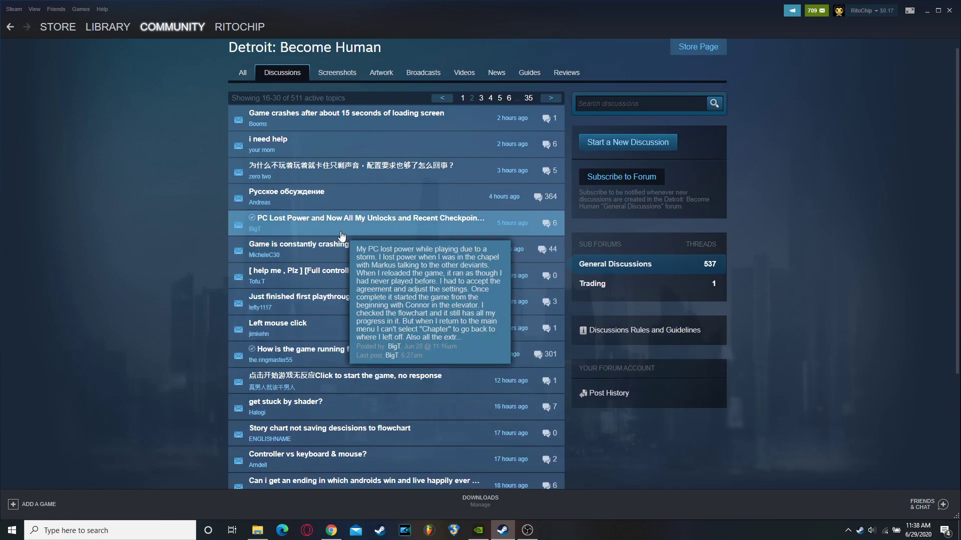
pyautogui.scroll(-1, 351, 237)
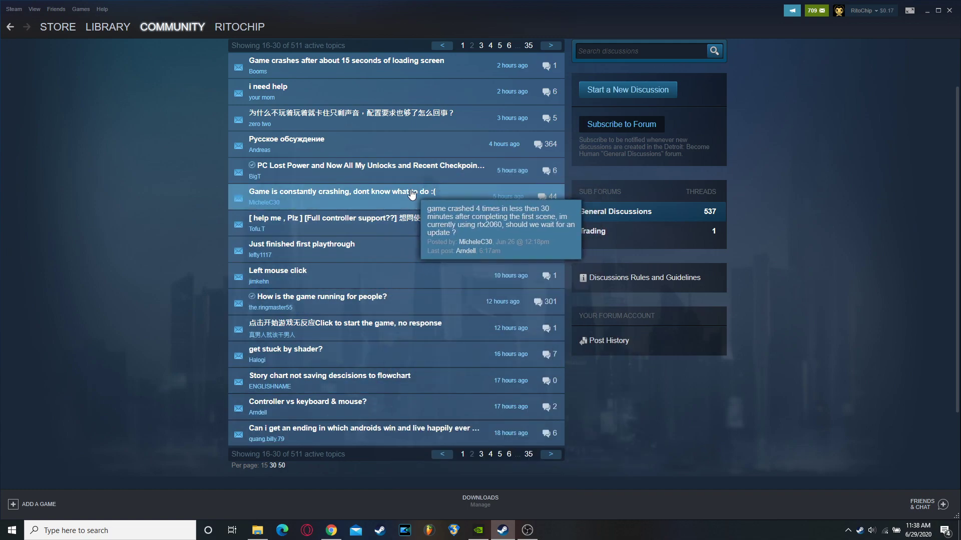
pyautogui.scroll(1, 450, 145)
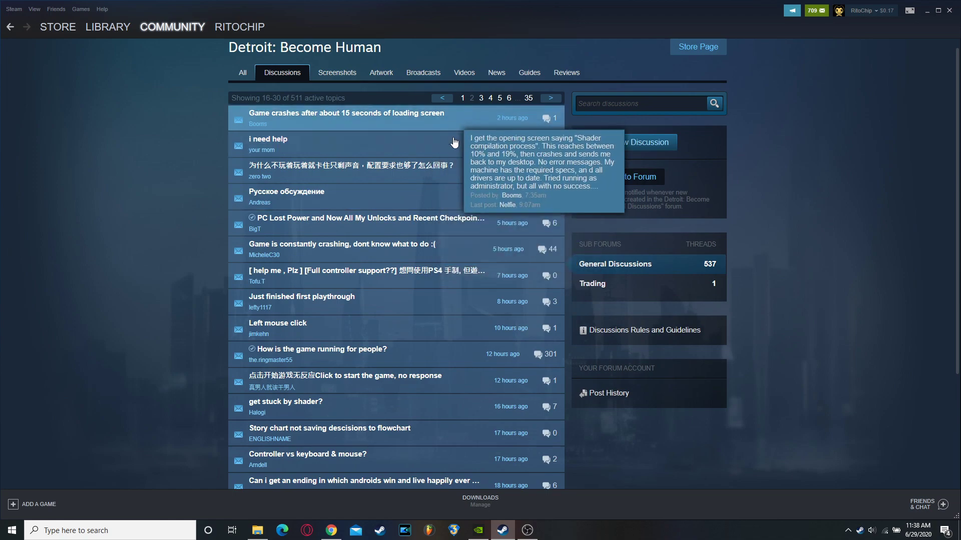
pyautogui.scroll(-3, 395, 483)
pyautogui.scroll(3, 382, 370)
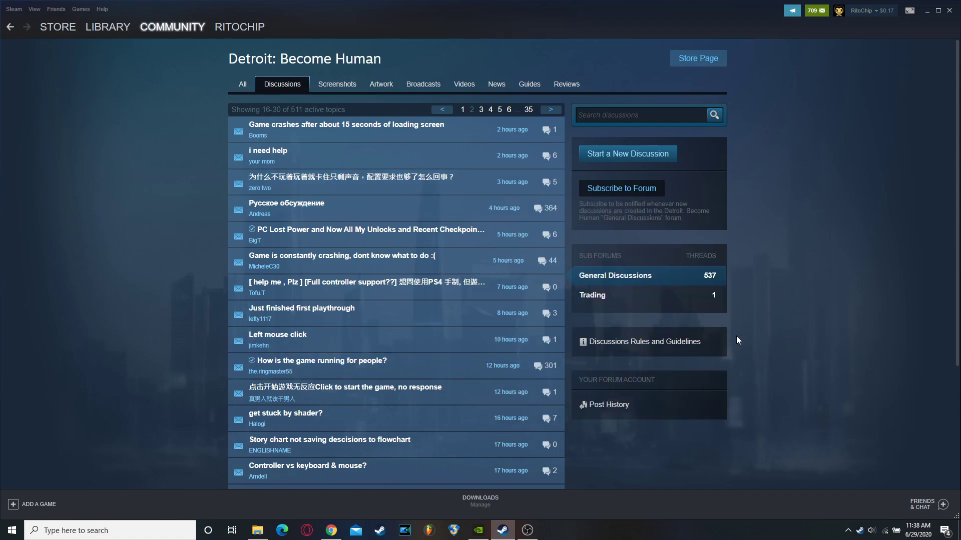
pyautogui.moveTo(115, 33)
# Close the Steam window, leaving the Windows desktop in view.
pyautogui.click(949, 10)
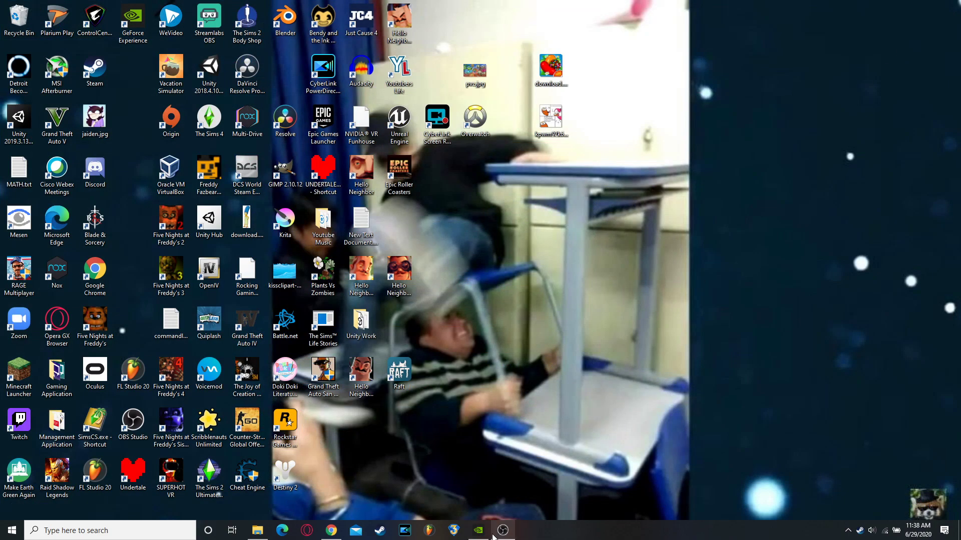
pyautogui.moveTo(483, 528)
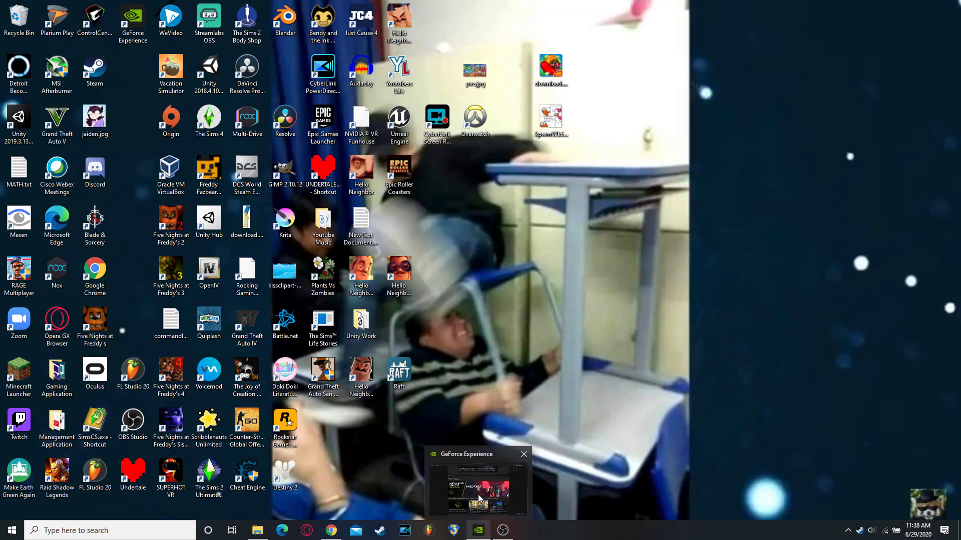